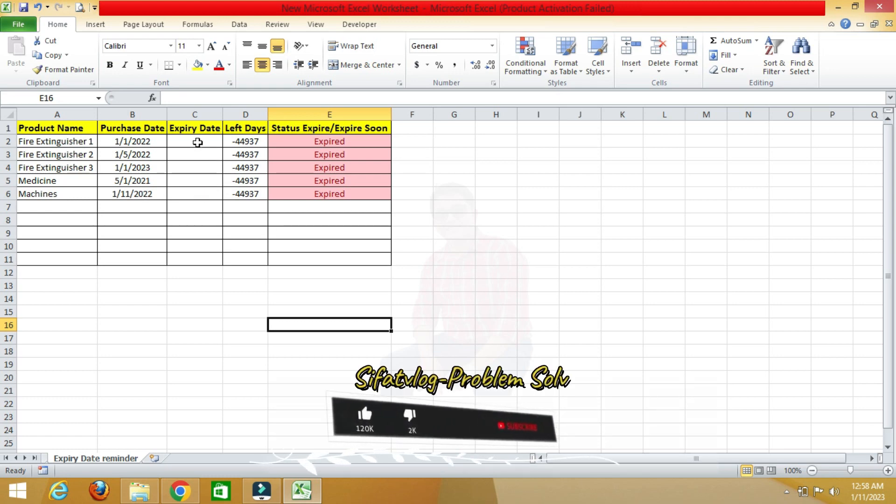
- Enter expiry dates 1/1/2023, 1/5/2023 and 1/1/2024 for Fire Extinguishers 1, 2 and 3
click(197, 142)
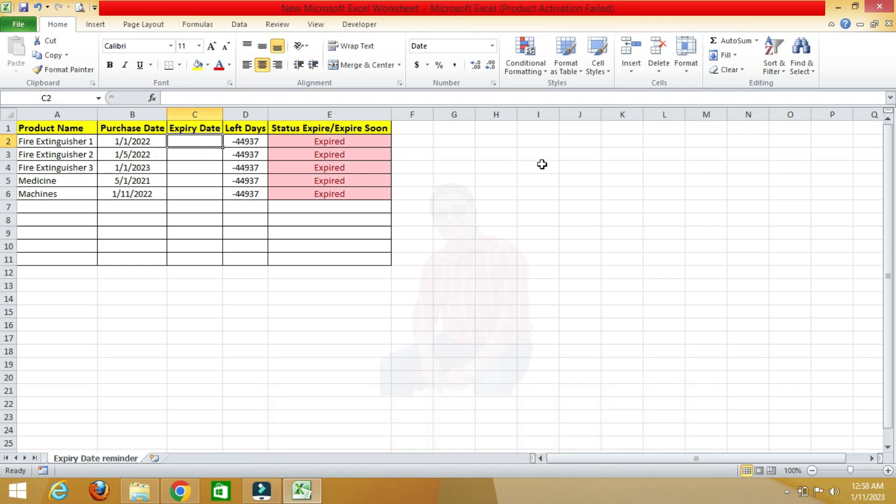
text(1)
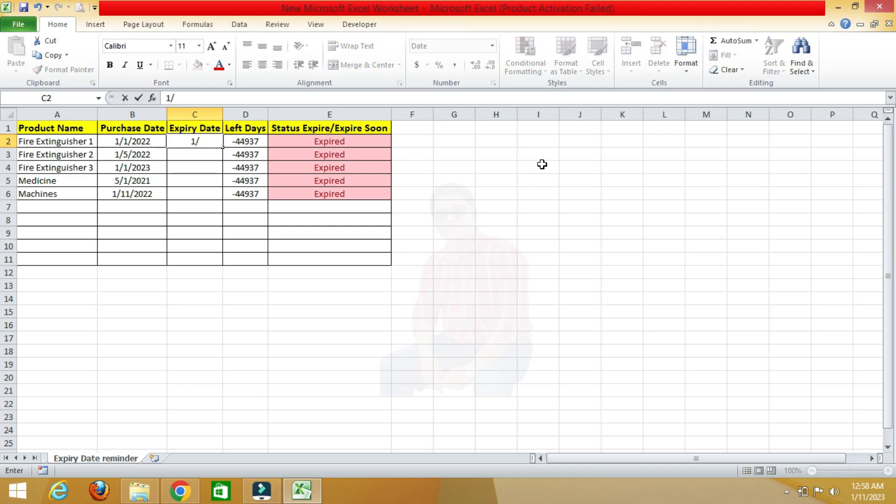
text(/1/2023)
key(Return)
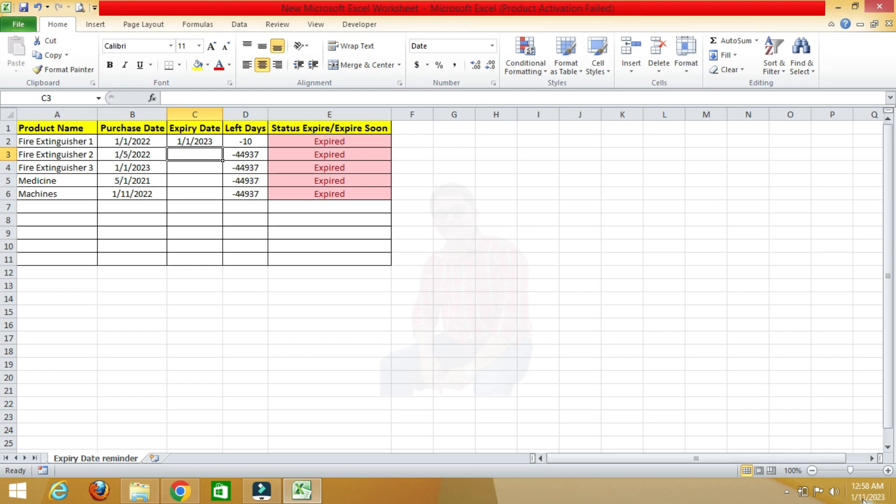
mouse_move(864, 501)
text(1/5)
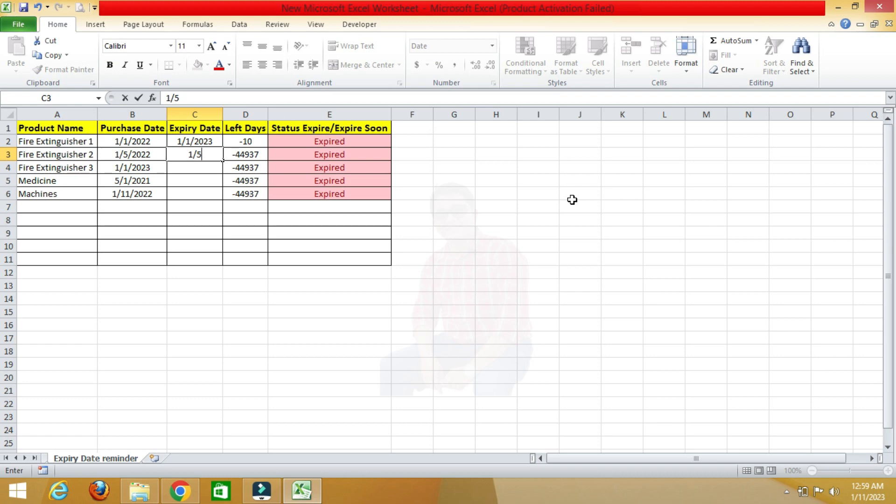
text(/2023)
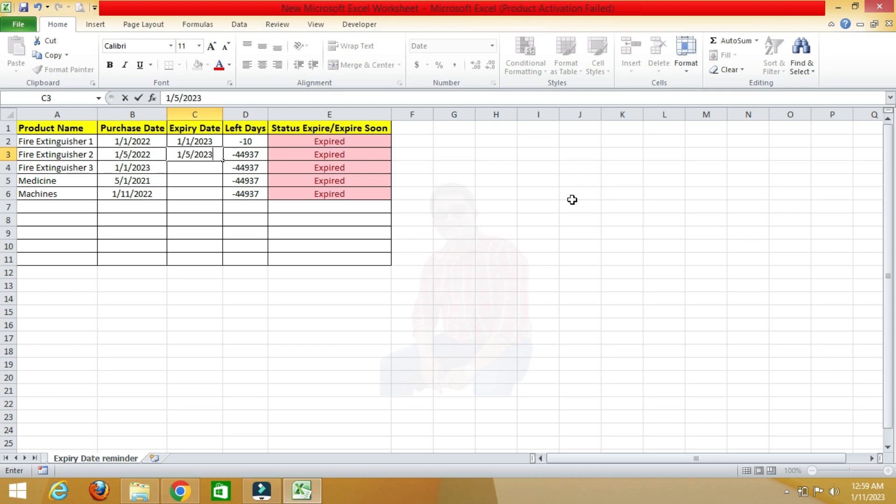
key(Return)
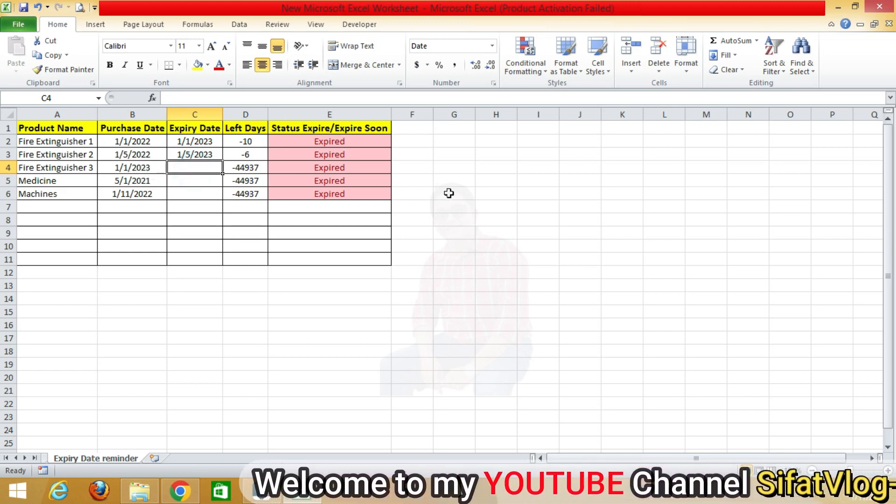
text(1/)
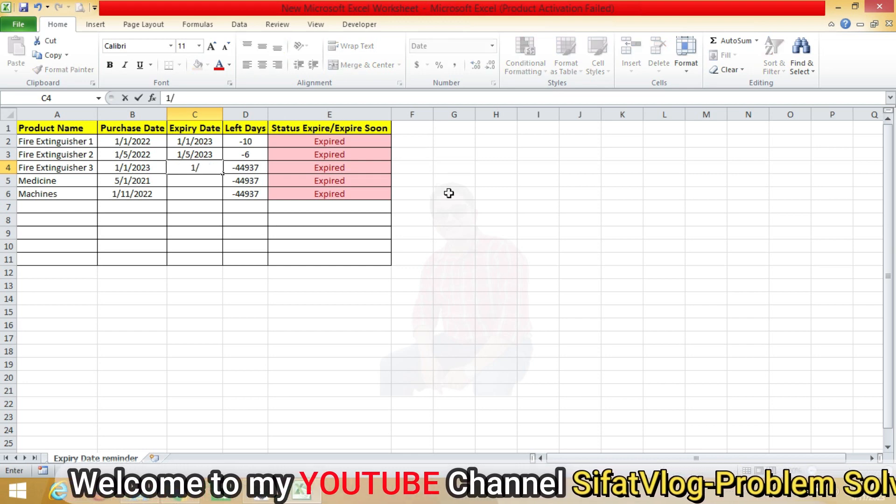
text(1/2024)
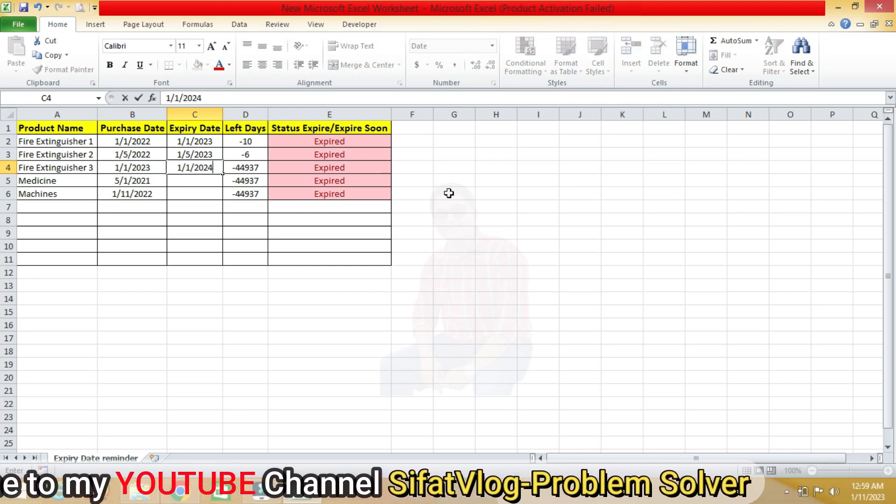
key(Return)
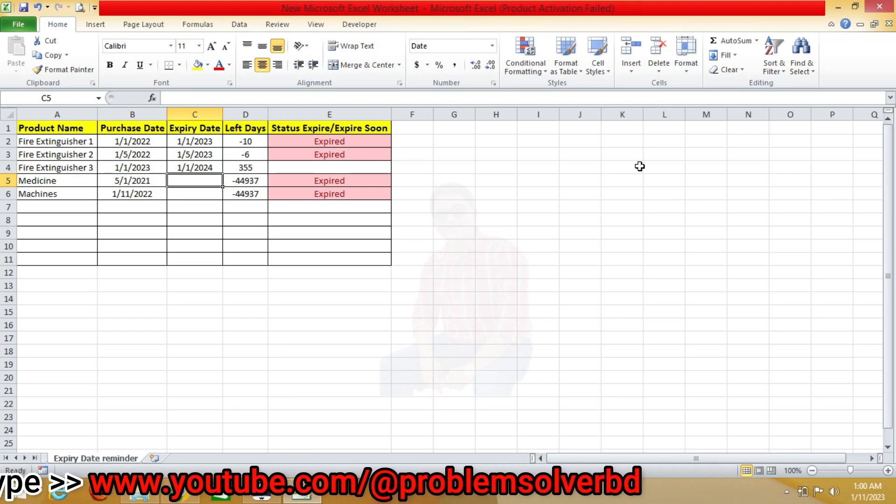
- Enter expiry dates 1/13/2023 for Medicine and 1/20/2023 for Machines
text(1)
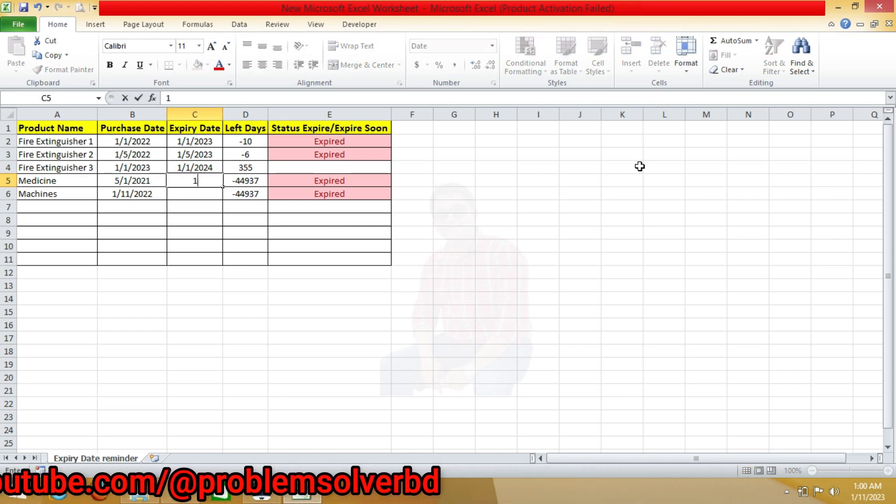
text(/13)
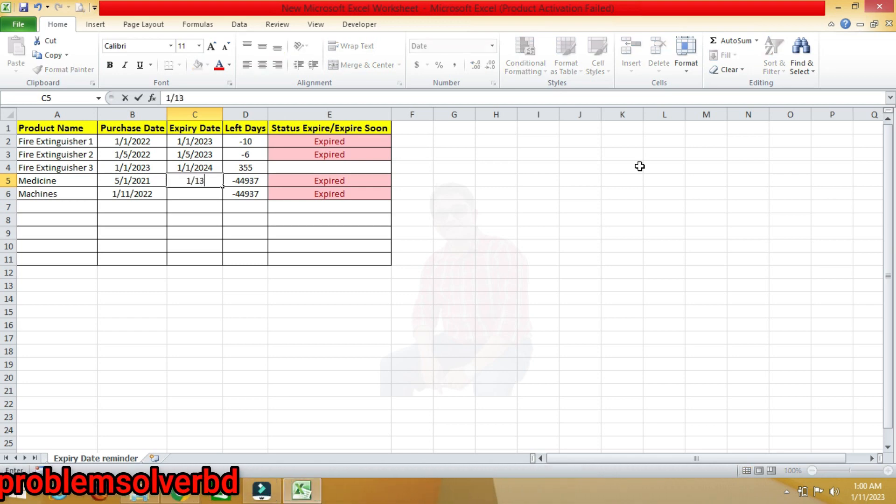
text(/2023)
key(Return)
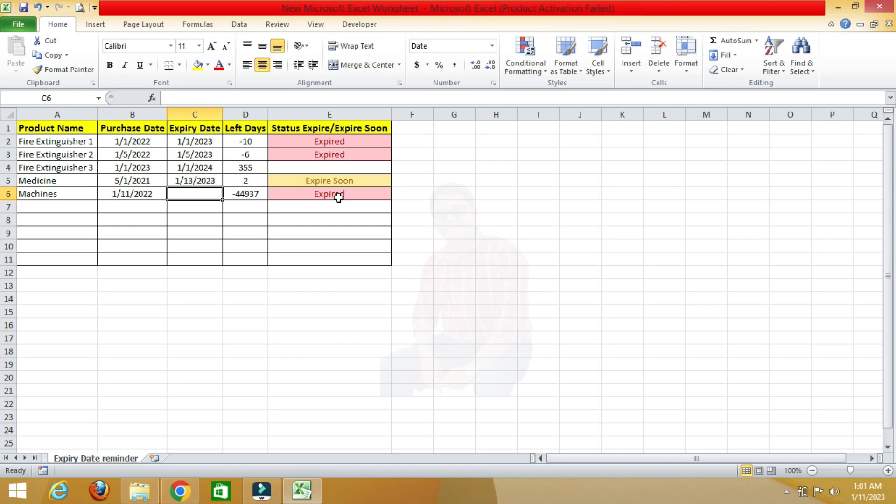
text(1/)
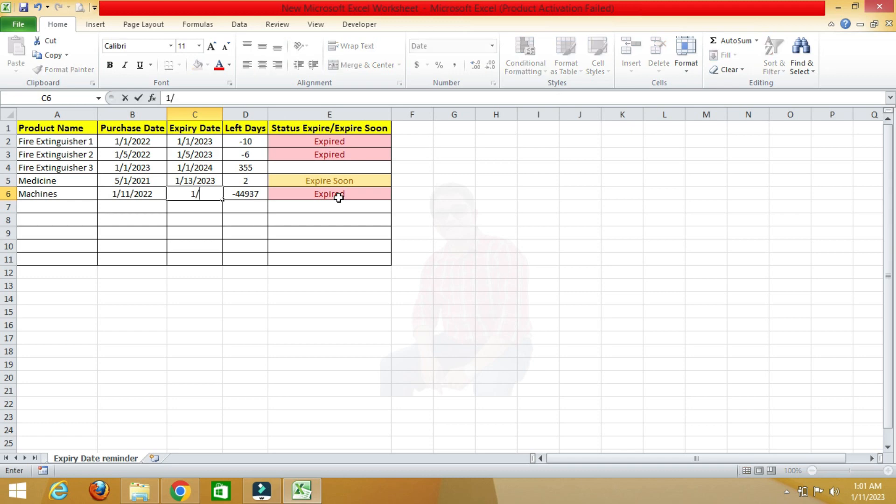
text(20/202)
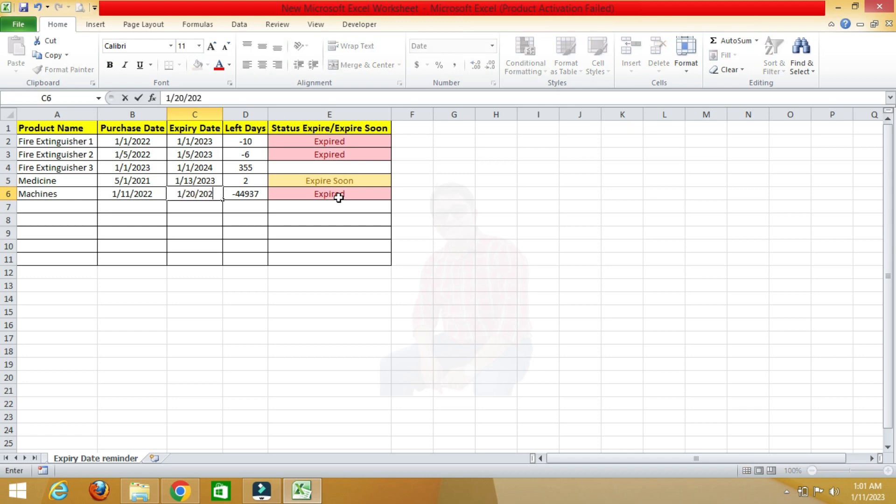
text(3)
key(Return)
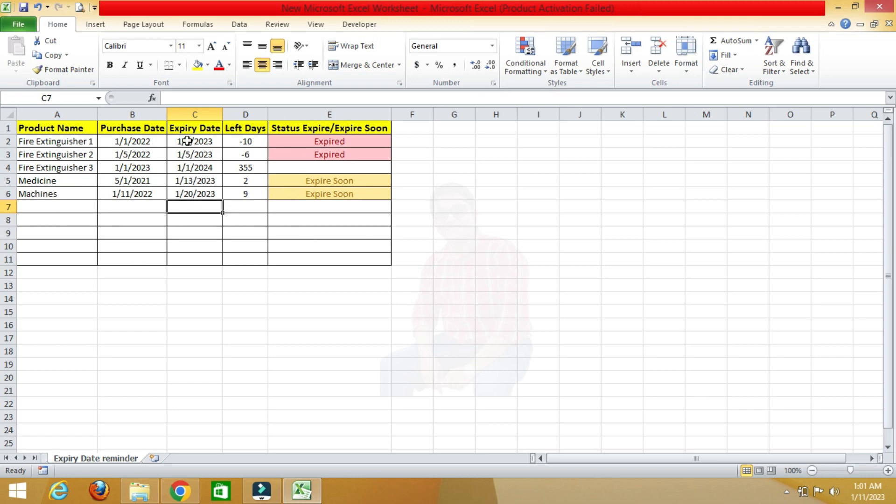
drag(187, 141, 199, 180)
click(200, 197)
drag(202, 141, 204, 187)
drag(146, 137, 197, 199)
click(149, 168)
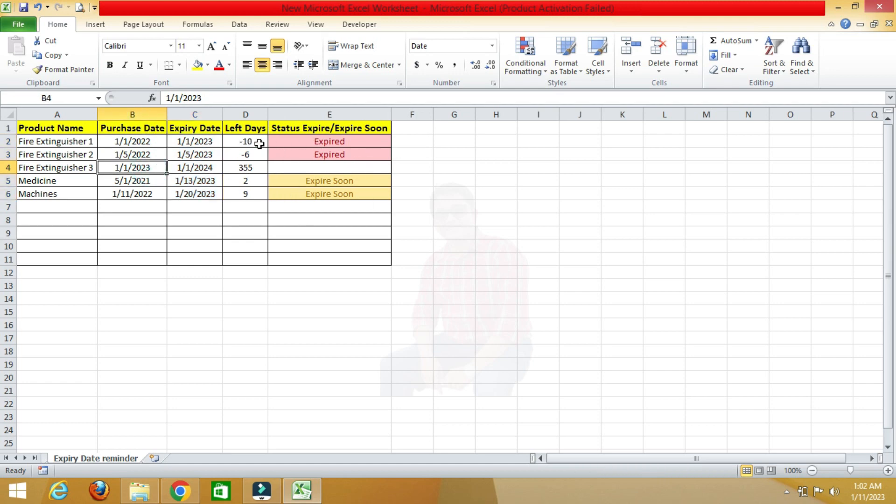
- Clear the existing Left Days and Status values in rows 2 to 7
drag(260, 144, 352, 201)
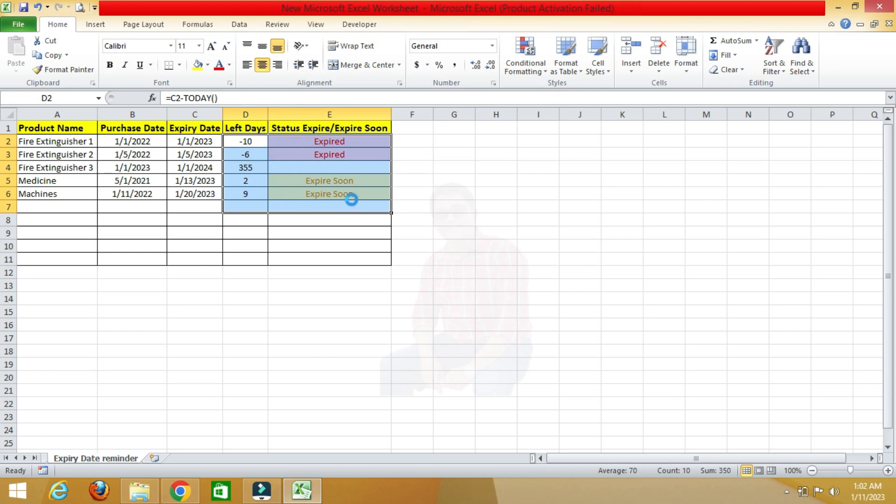
key(Delete)
- Enter the formula =C2-TODAY() in the first Left Days cell
click(233, 143)
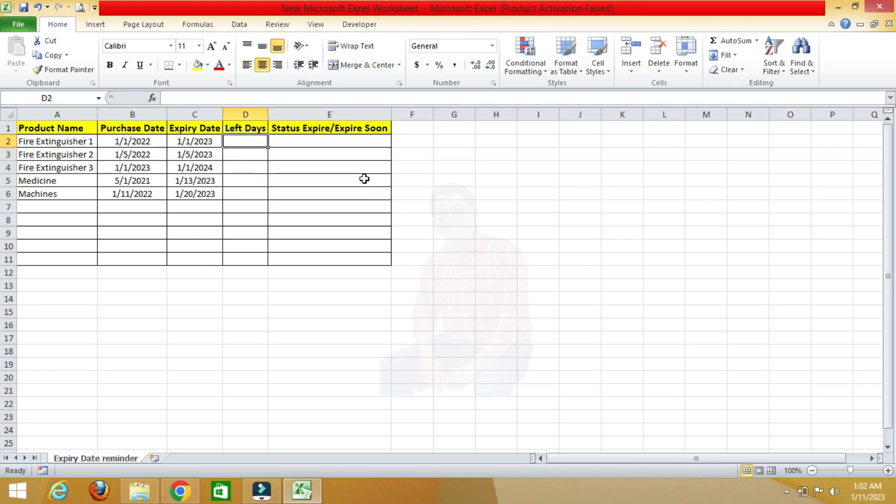
text(=)
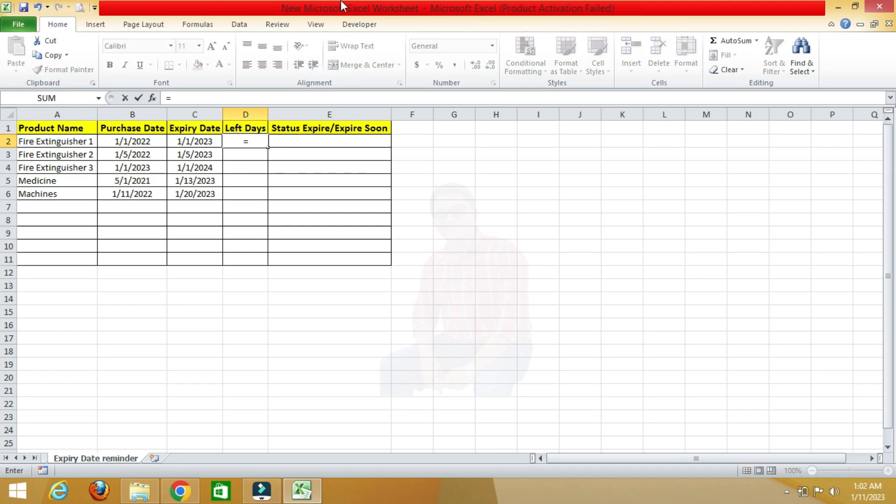
click(195, 142)
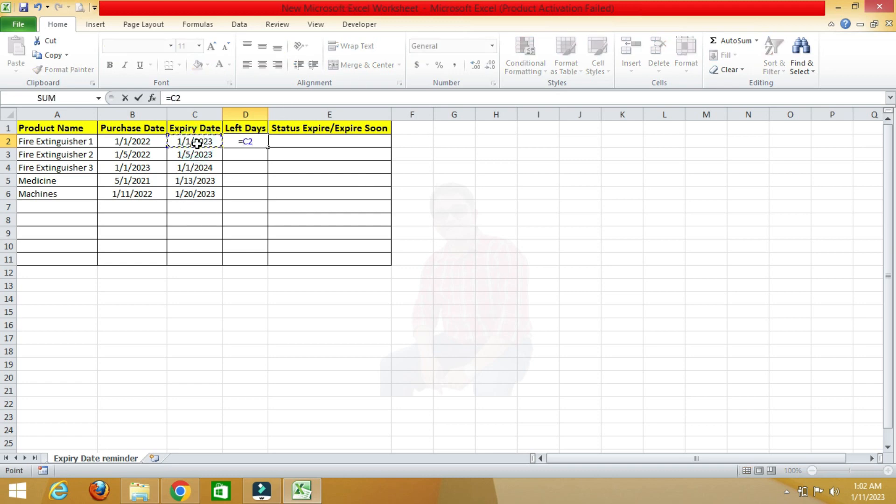
text(-)
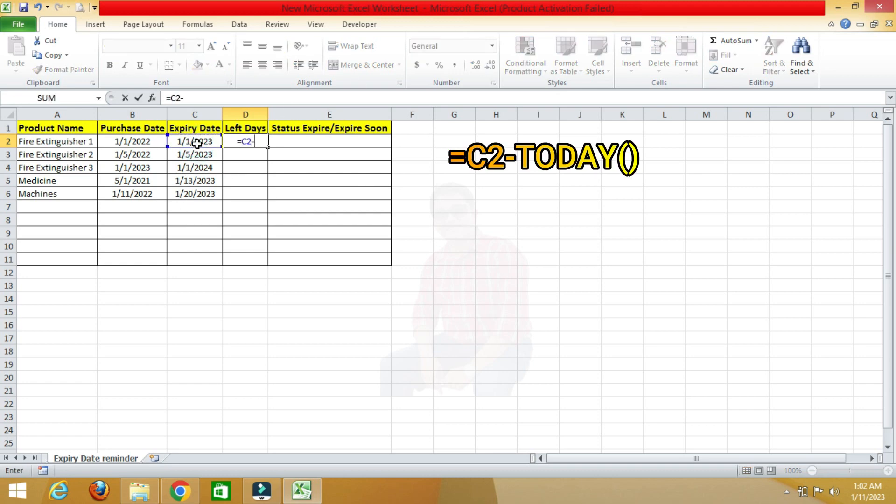
text(toda)
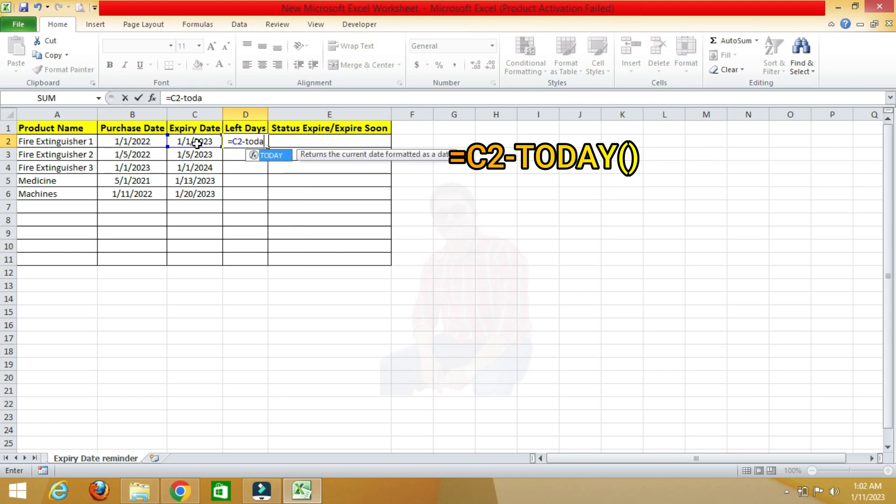
key(Tab)
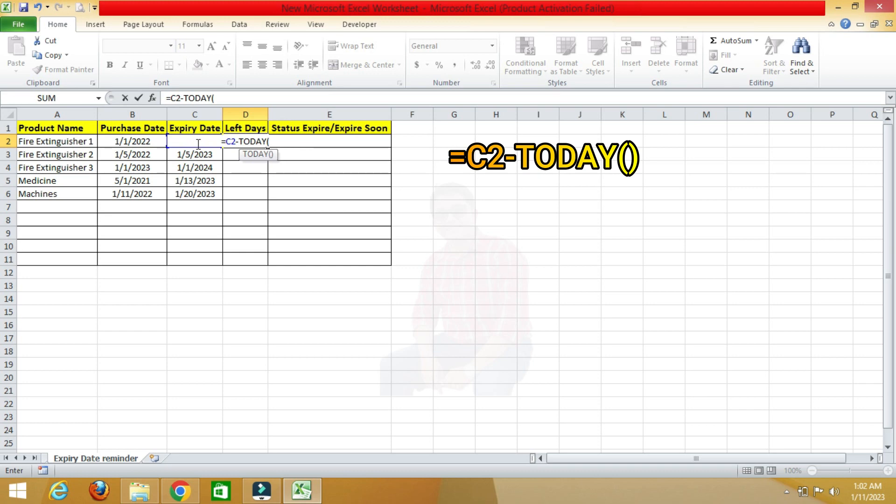
text())
key(Return)
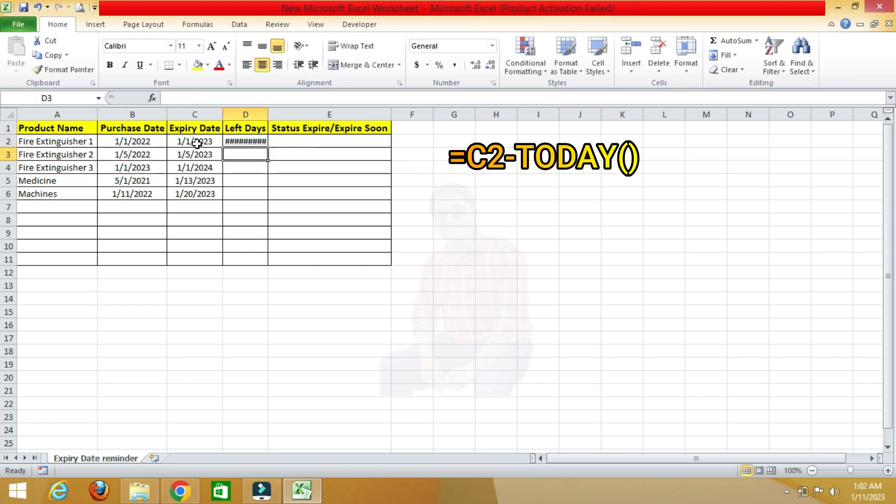
- Fill the Left Days formula down to row 11 and set those cells' number format to General
click(255, 141)
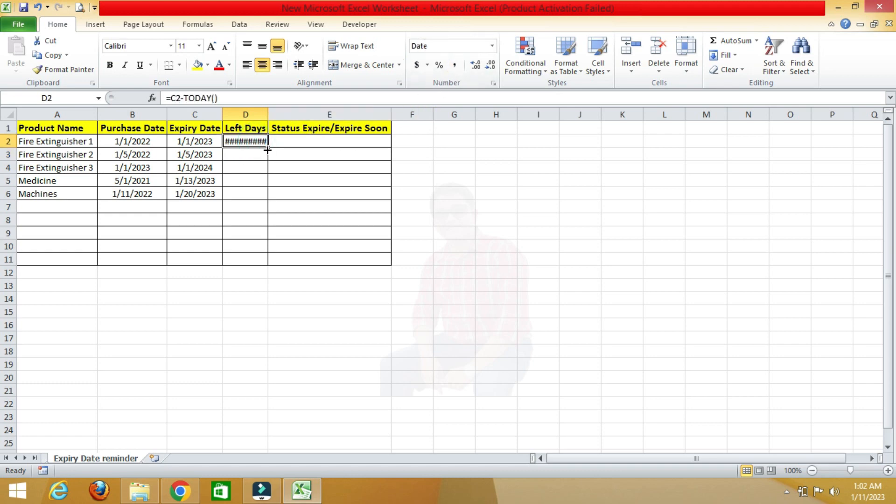
drag(268, 148, 266, 265)
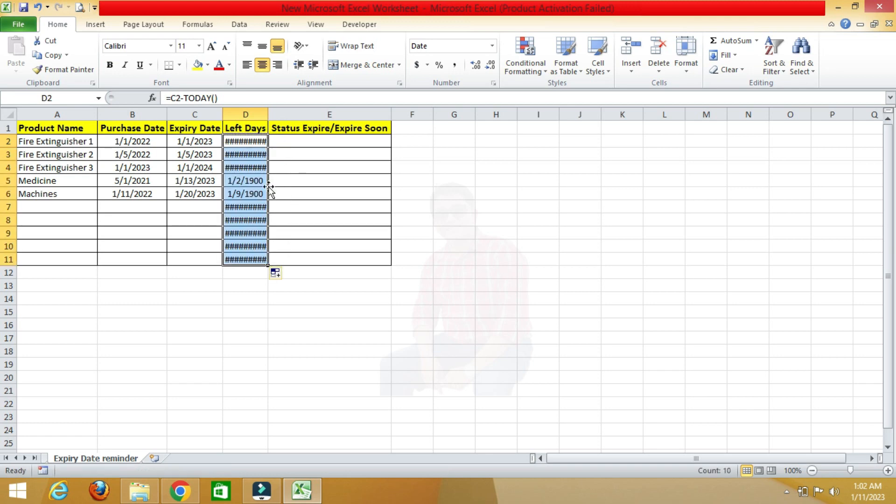
right_click(256, 140)
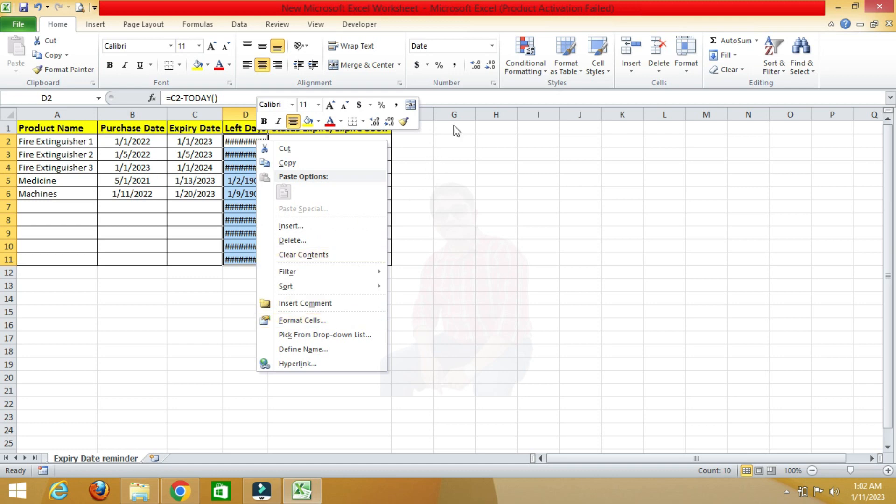
click(485, 47)
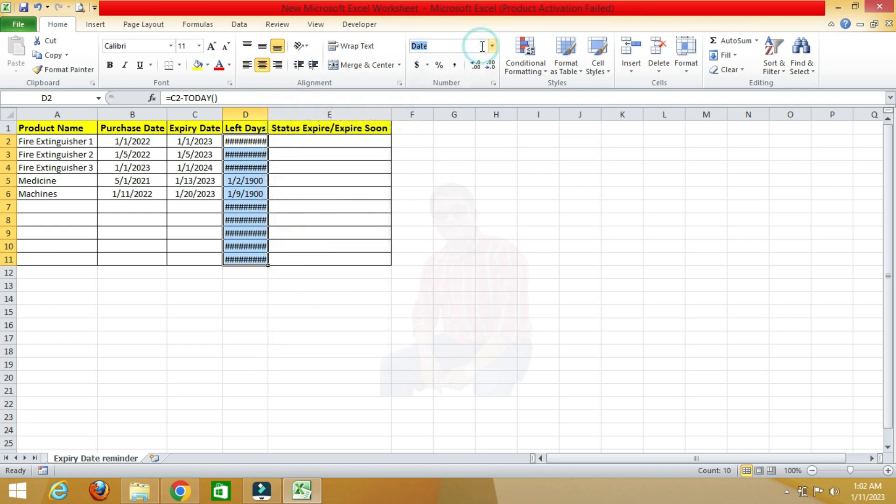
click(492, 46)
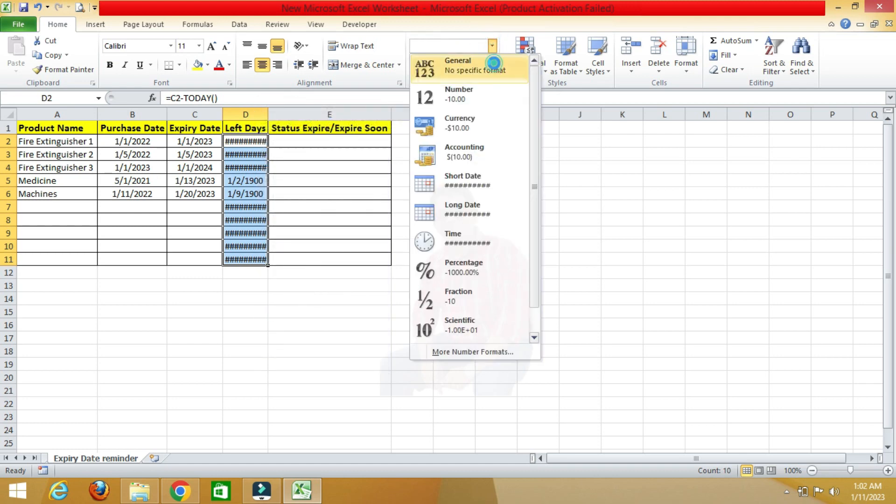
click(494, 62)
click(328, 220)
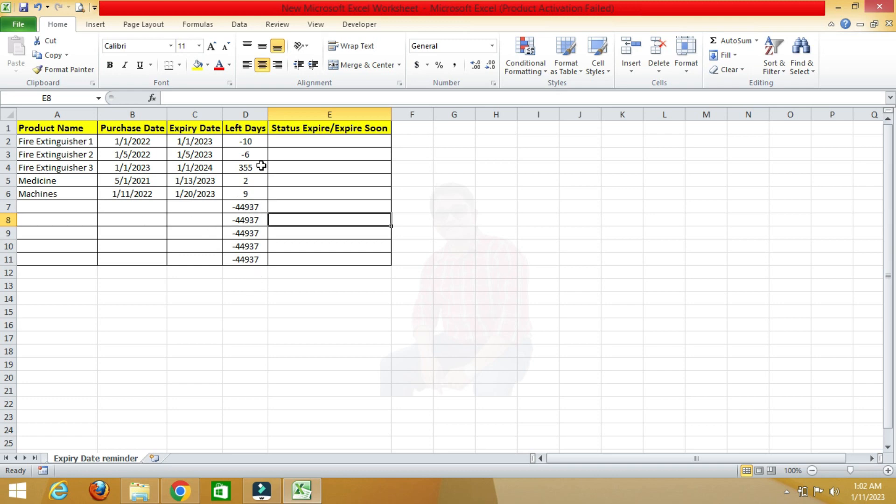
- Delete the Left Days formulas in the empty rows 7 to 11
drag(258, 208, 243, 271)
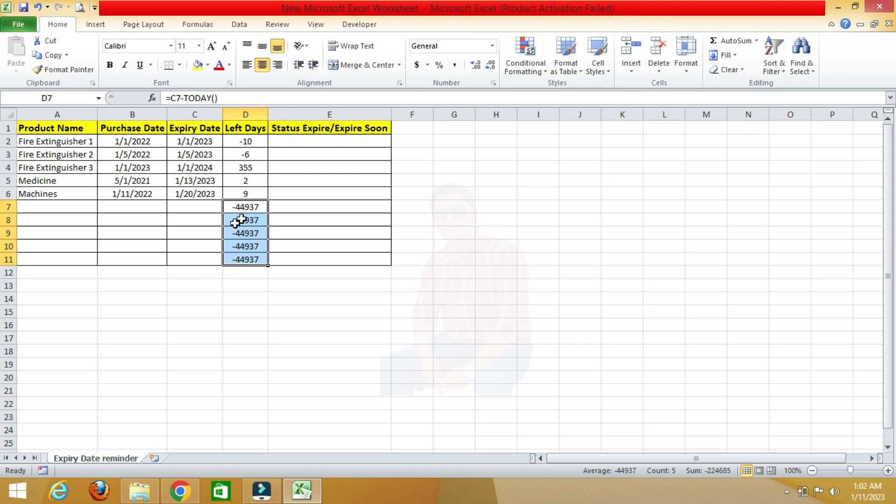
key(Delete)
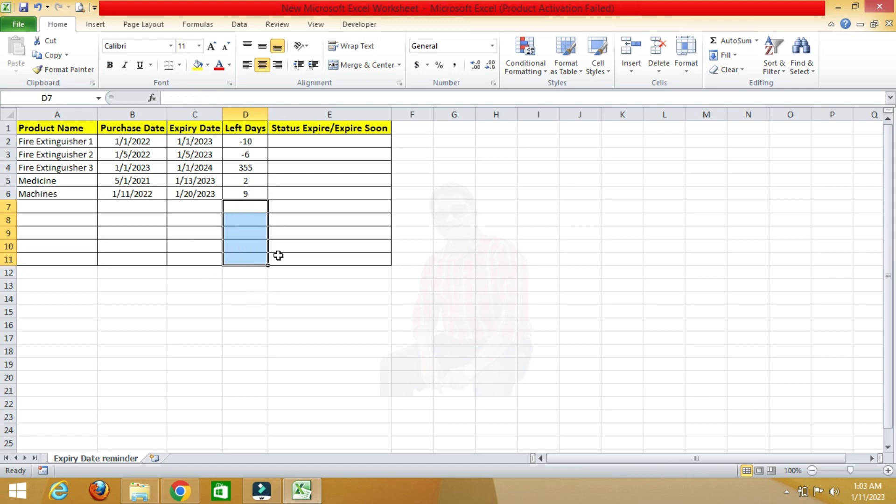
click(256, 166)
- Begin the status formula in the first Status cell with =IF(D2<0,"Expired", as the first condition
click(306, 141)
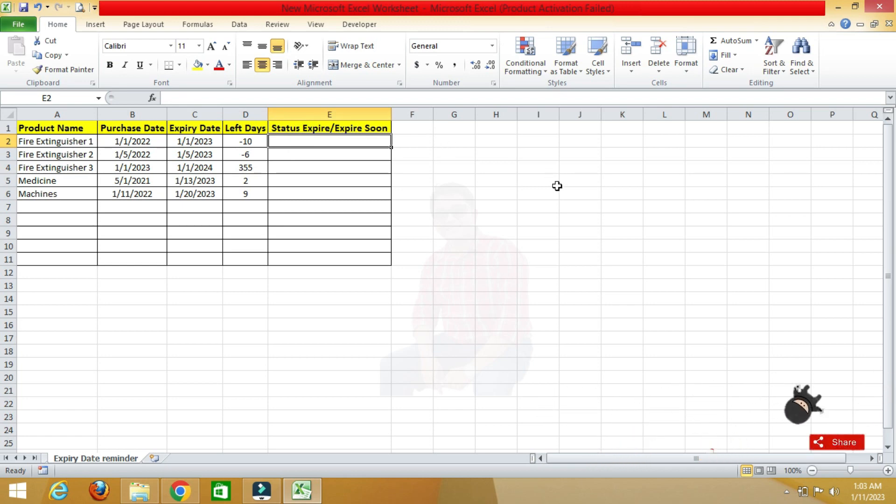
text(=if)
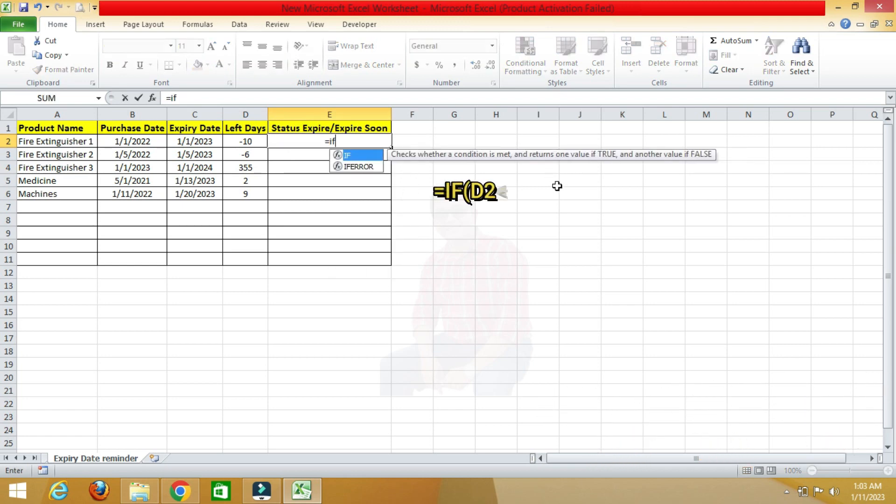
text(()
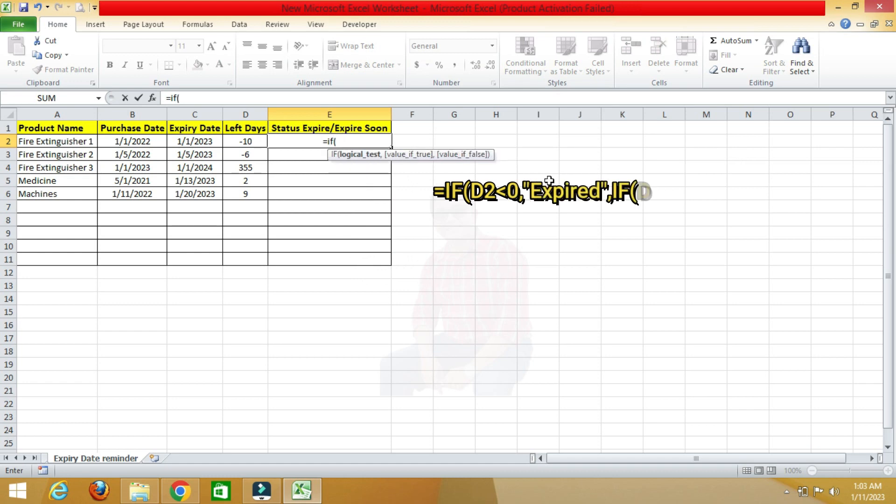
click(244, 142)
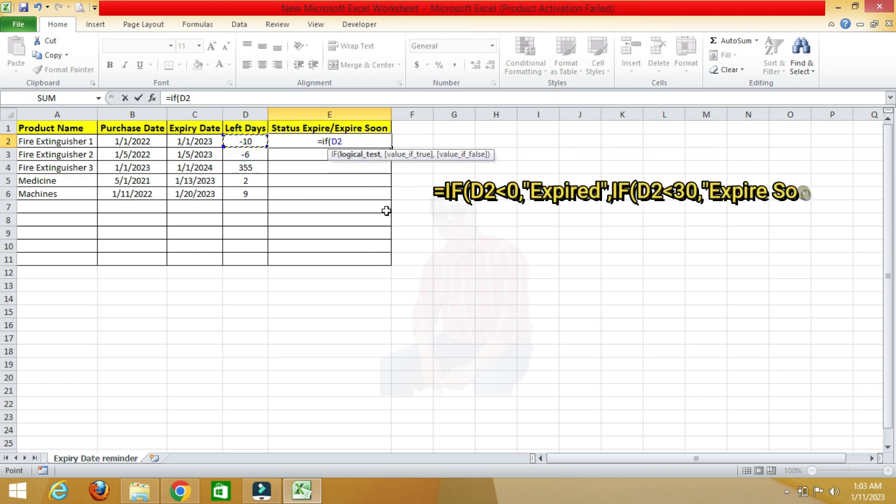
text(<0)
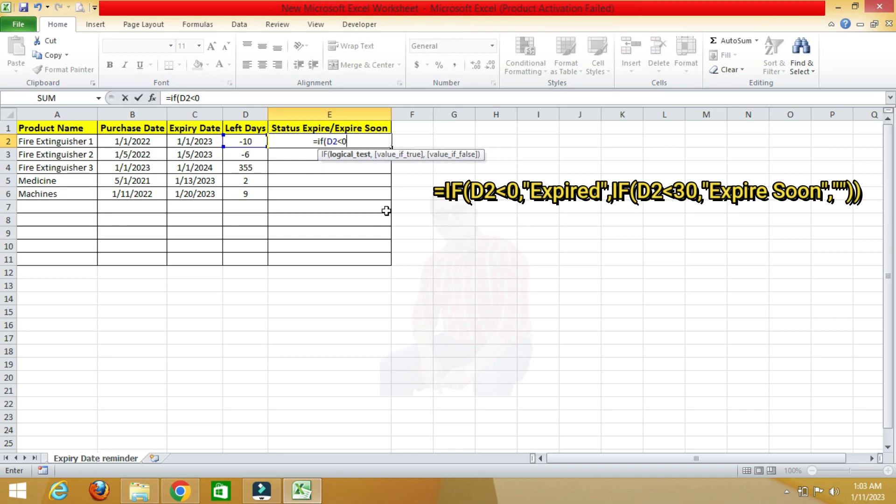
text(,)
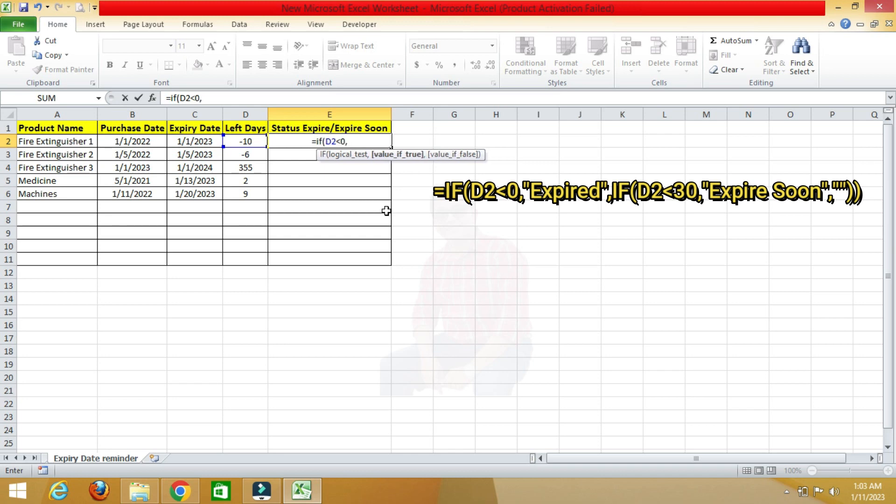
text("E)
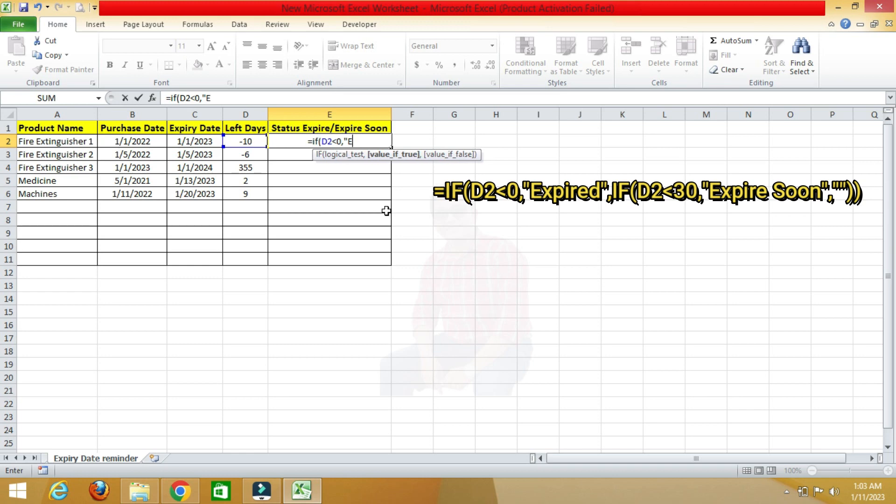
text(xpired)
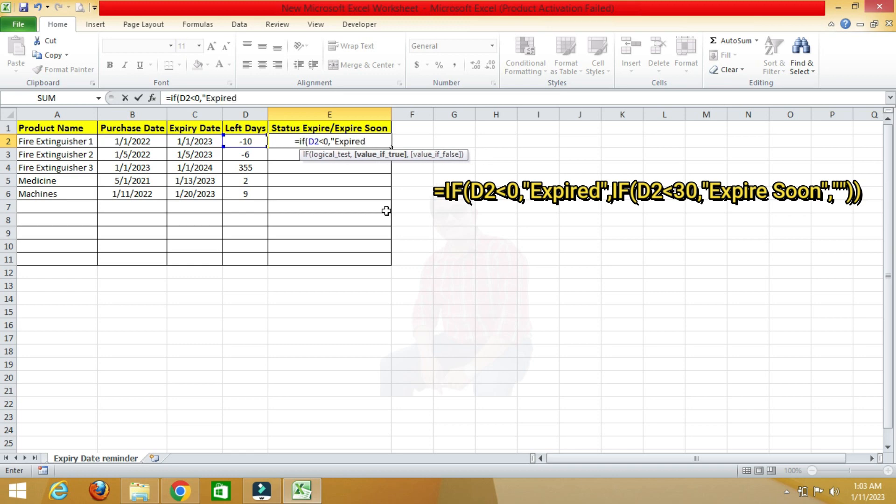
text(",)
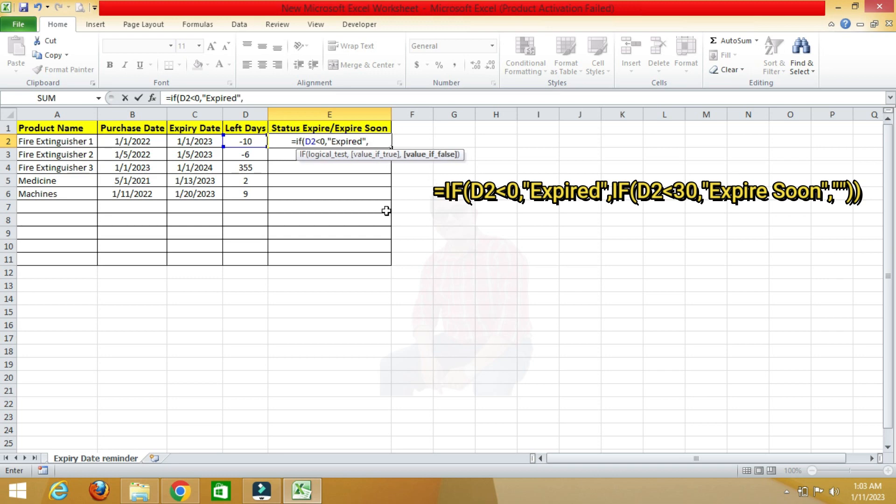
text(IF)
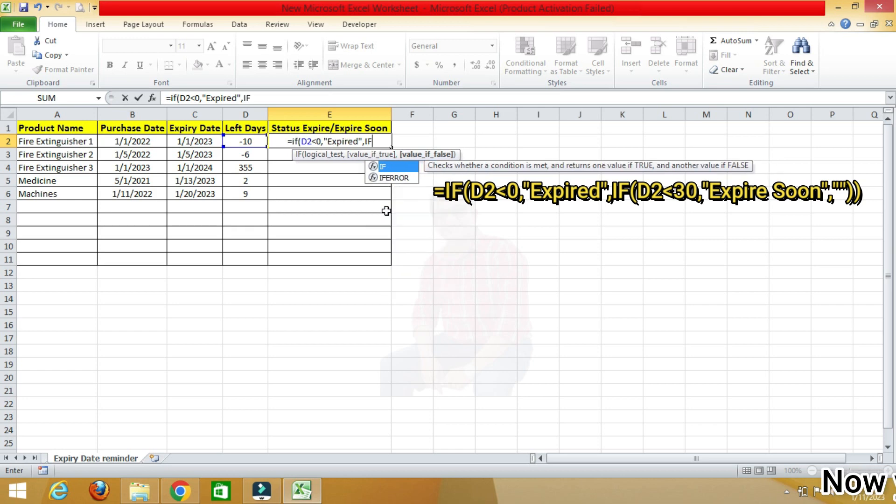
text(()
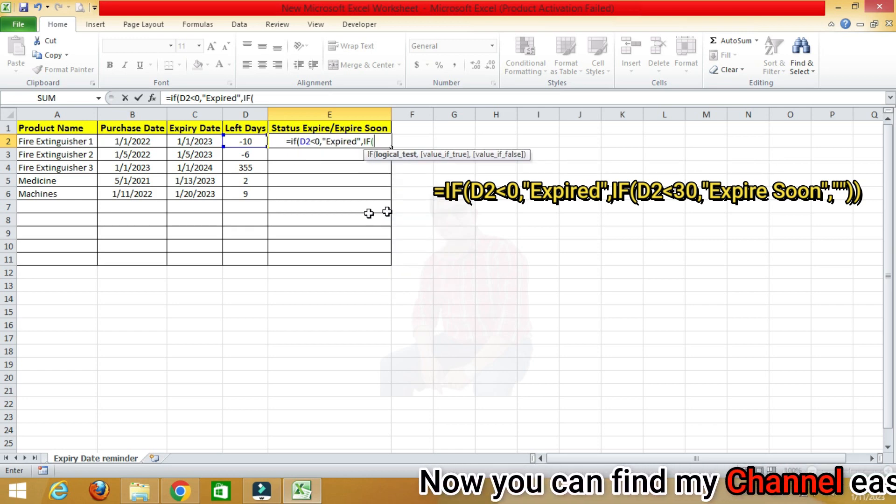
- Add a nested IF(D2<30,"Expired Soon" test, try to confirm the unfinished formula, and dismiss the error messages
click(254, 144)
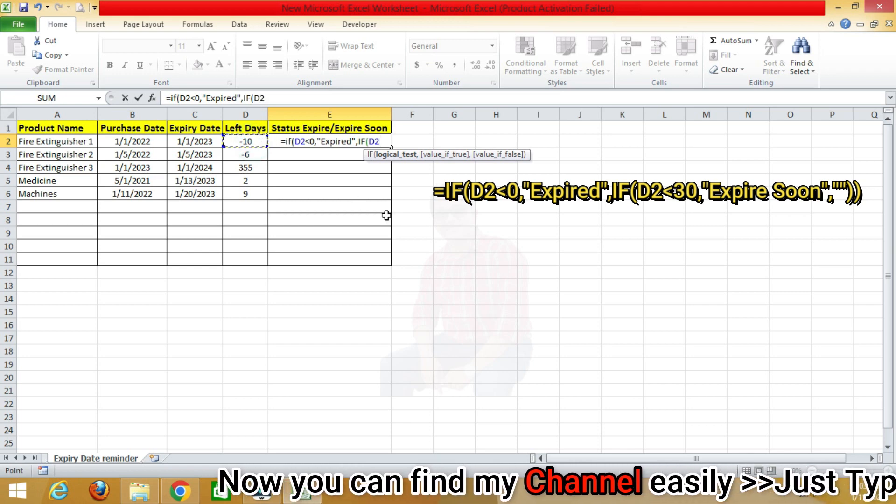
text(<30)
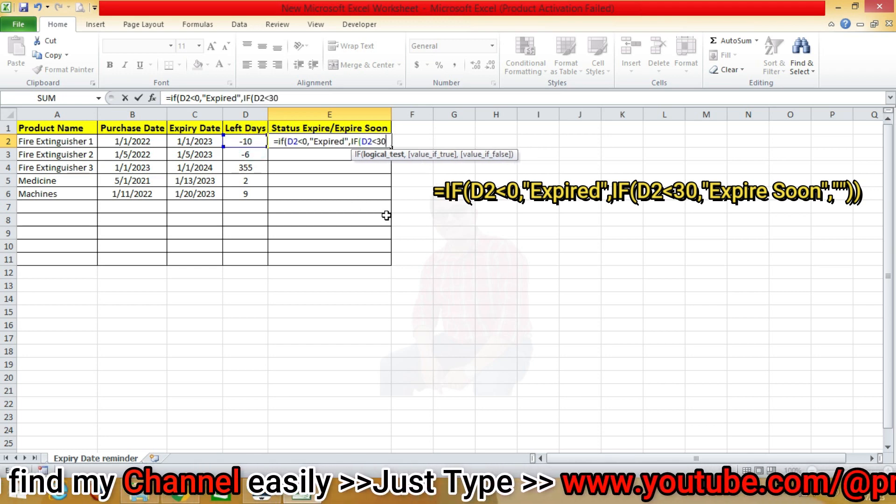
text(,")
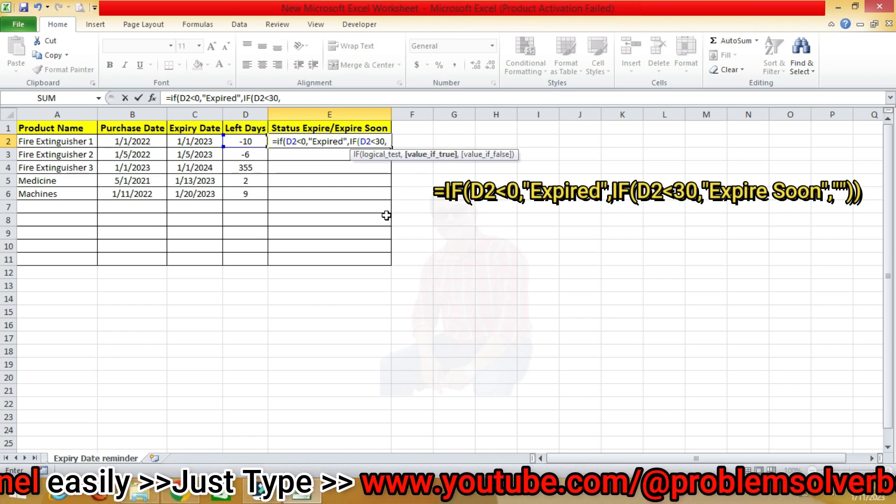
text(Exp)
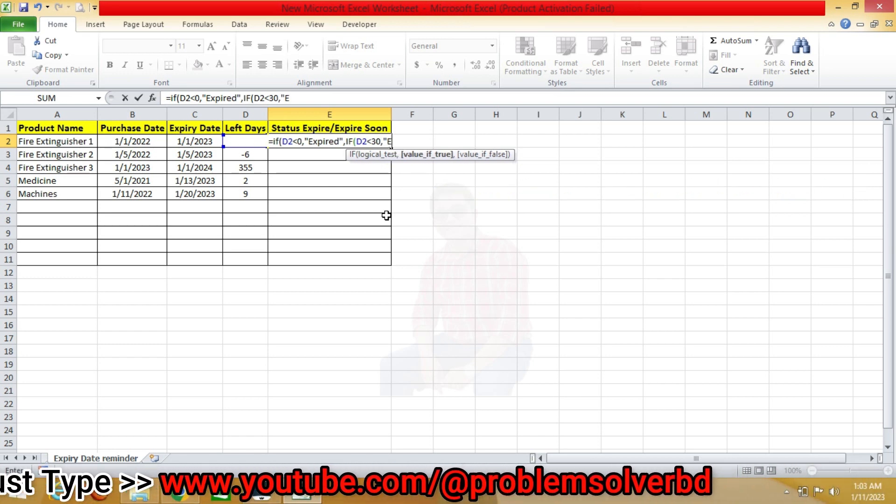
text(ired)
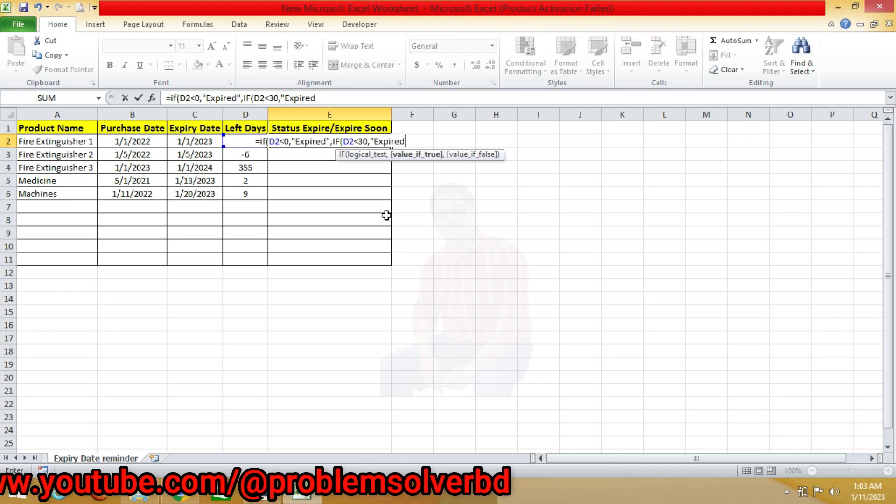
text( Soon)
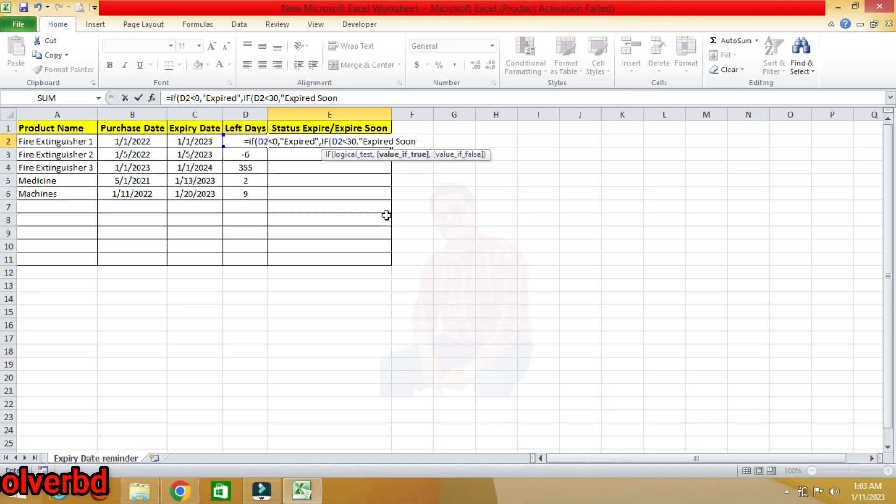
key(Return)
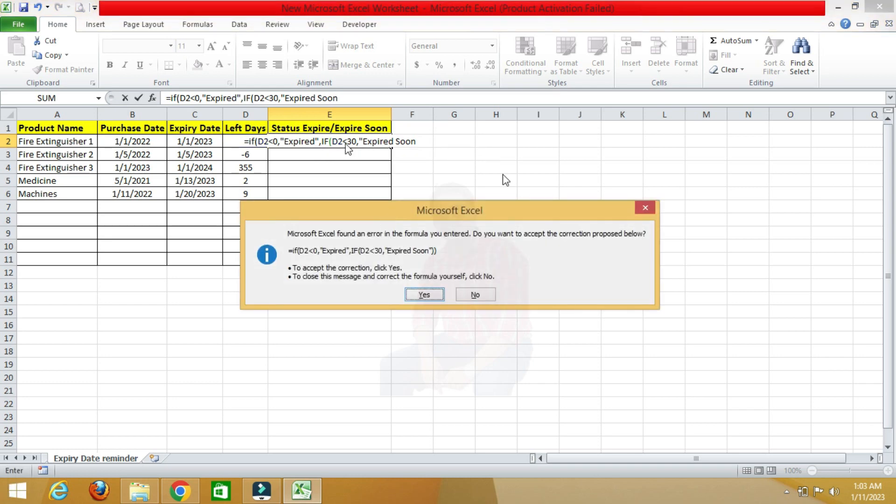
click(645, 208)
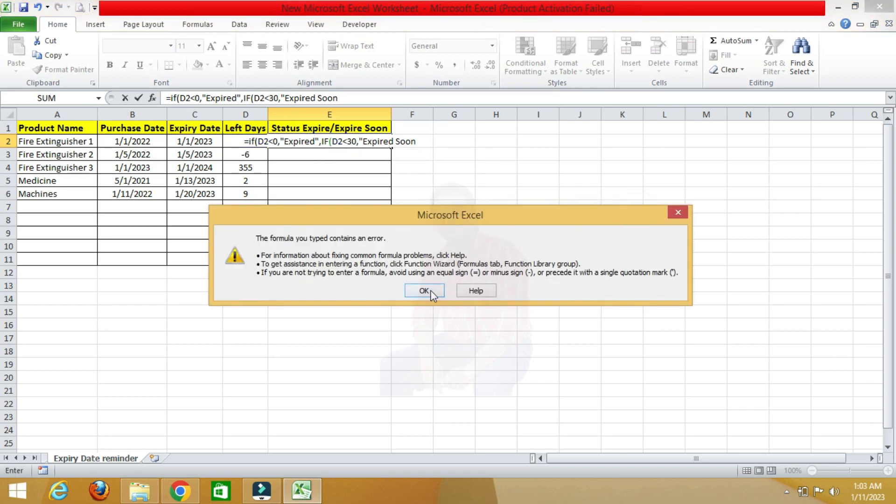
click(679, 213)
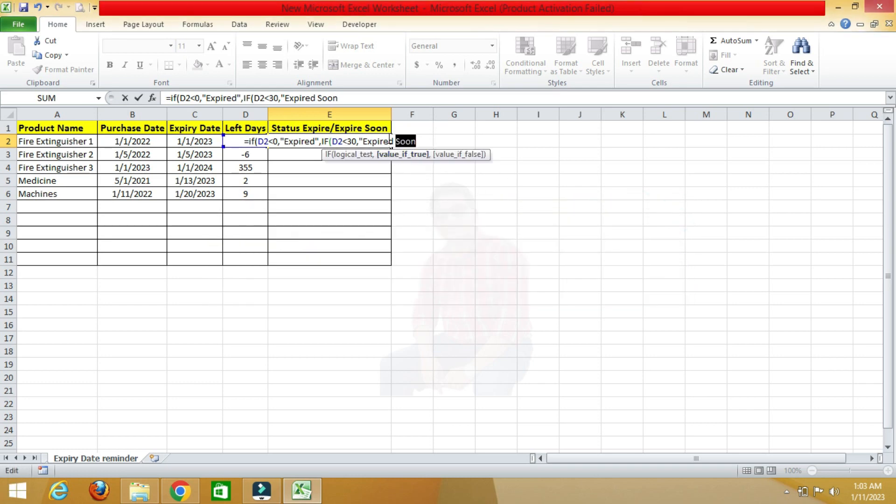
- Correct the text to "Expire Soon", add "" as the final value, close the parentheses and accept the proposed formula correction
click(394, 142)
key(BackSpace)
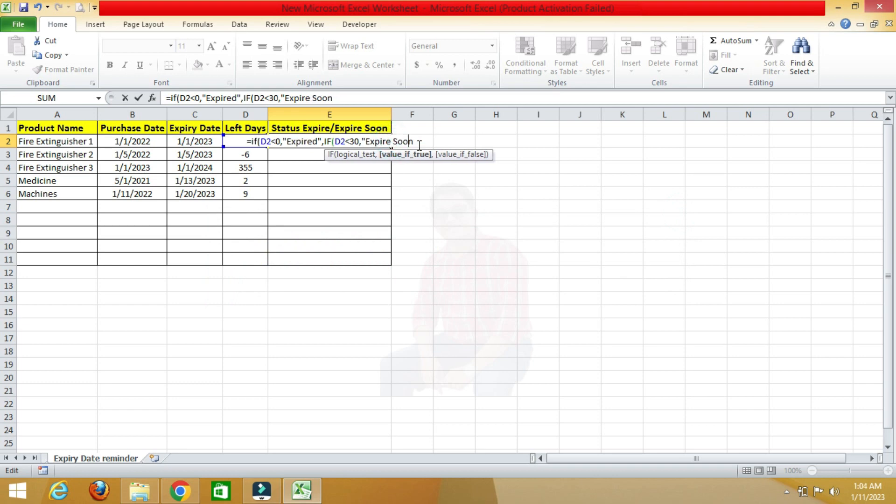
text(")
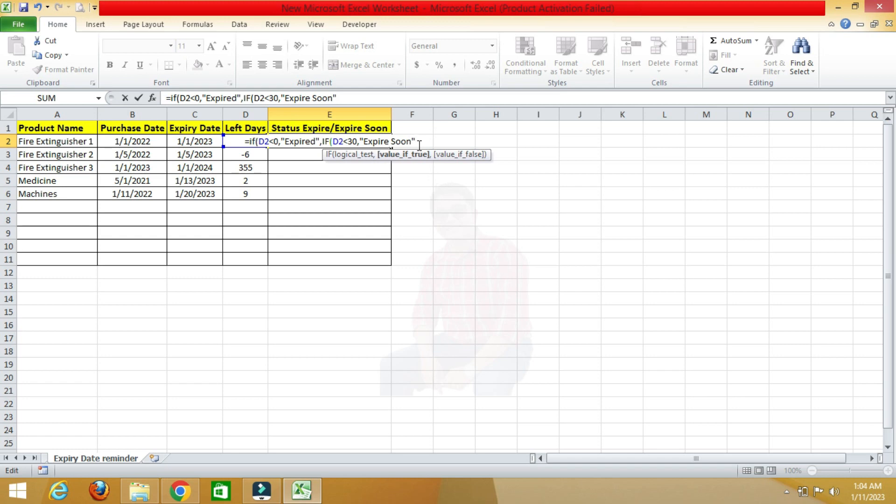
text(,)
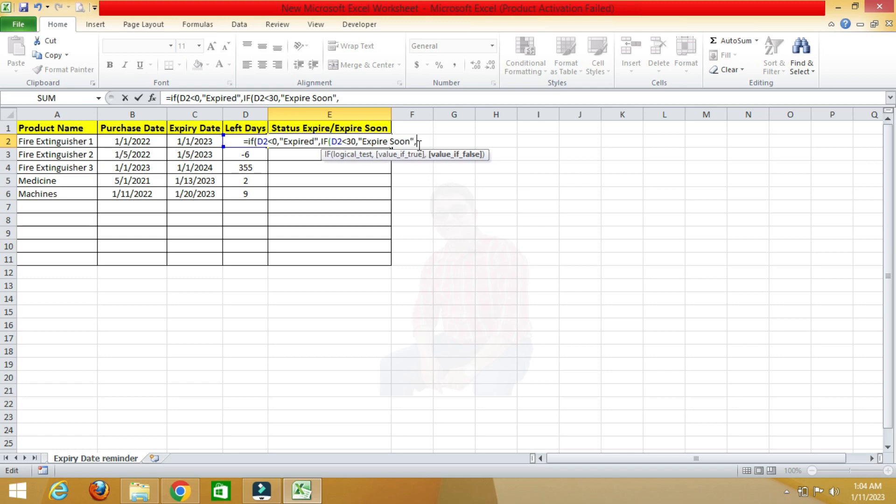
text("")
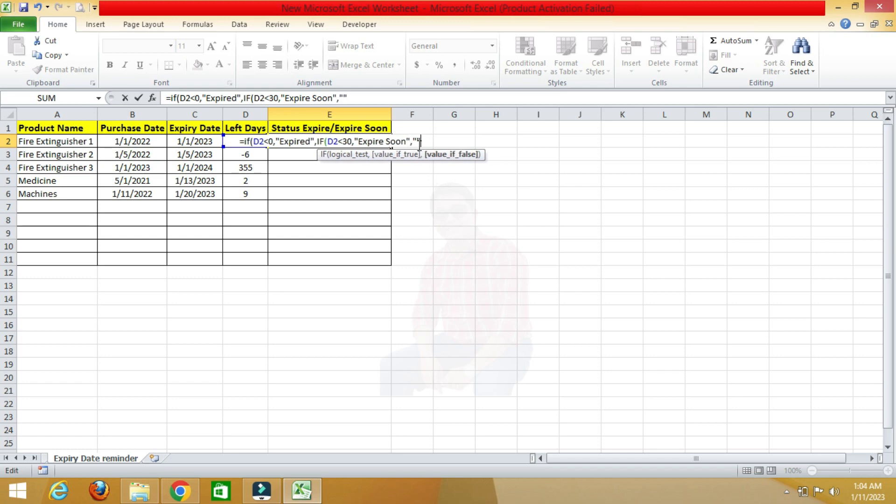
text())
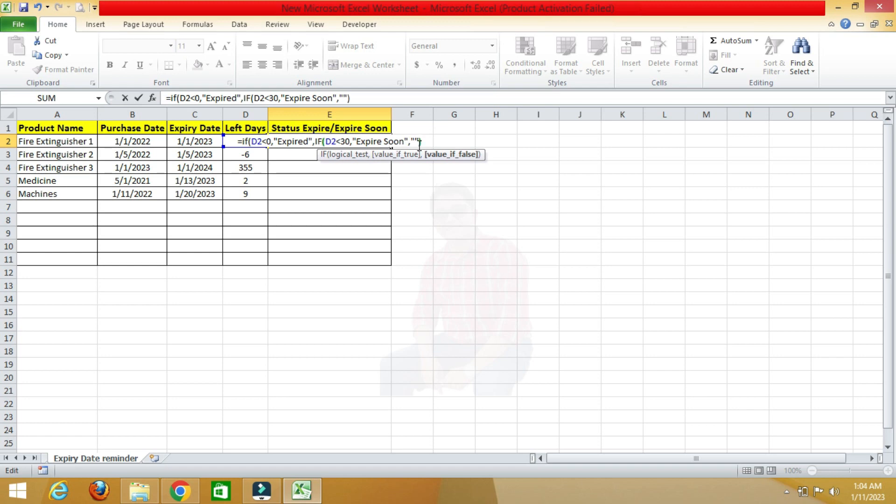
key(Return)
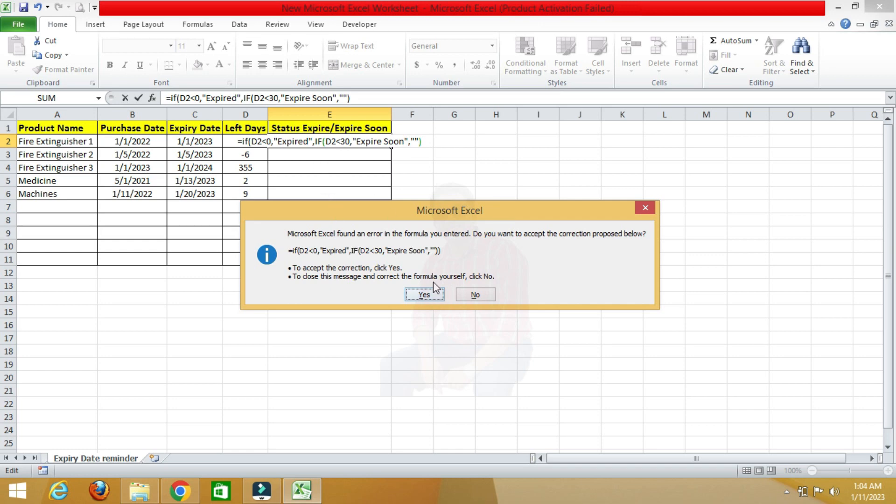
click(424, 298)
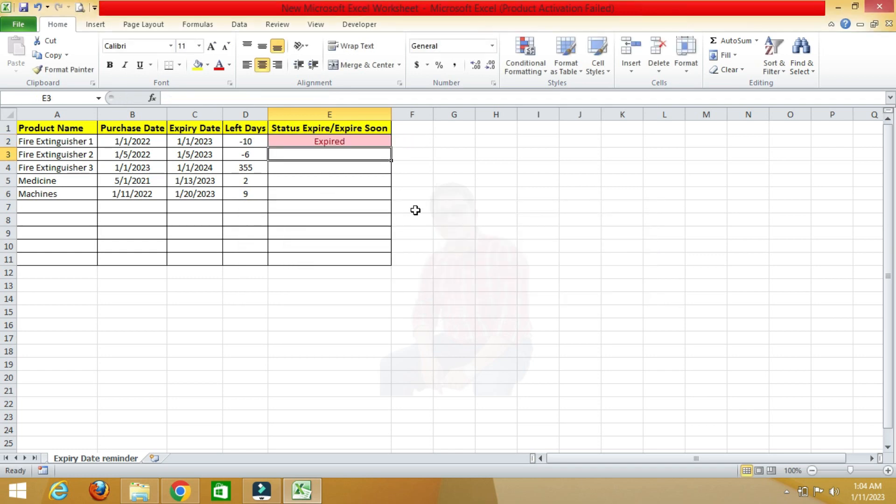
- Fill the status formula from row 2 down to row 6
click(366, 145)
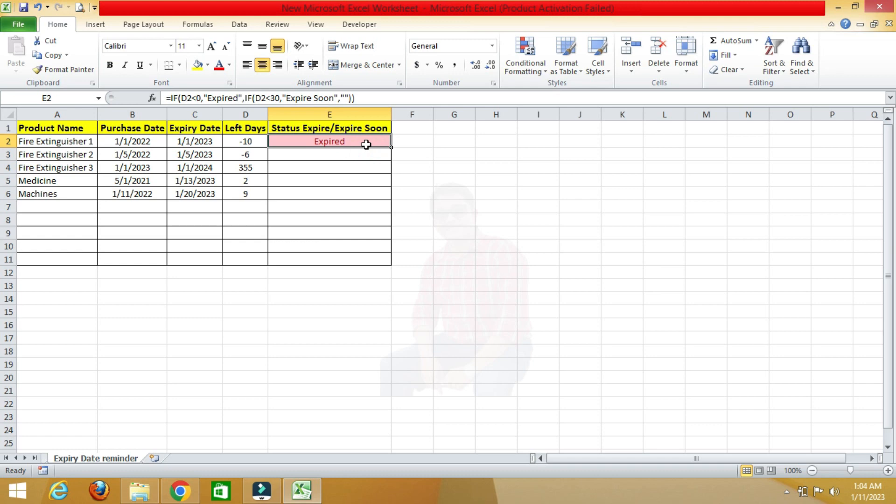
click(362, 99)
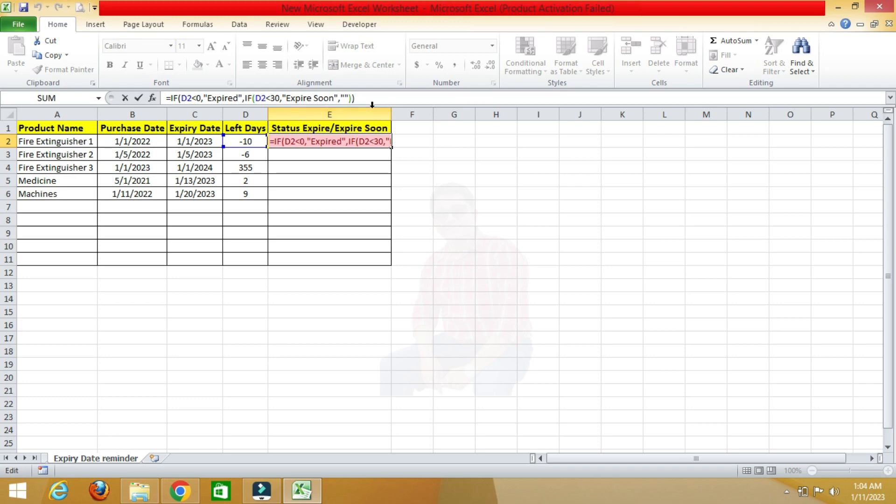
key(ctrl+Return)
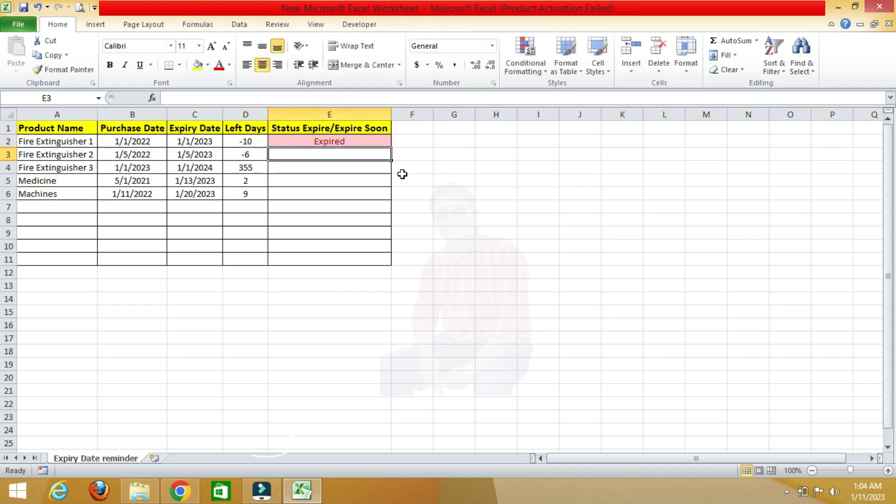
click(374, 142)
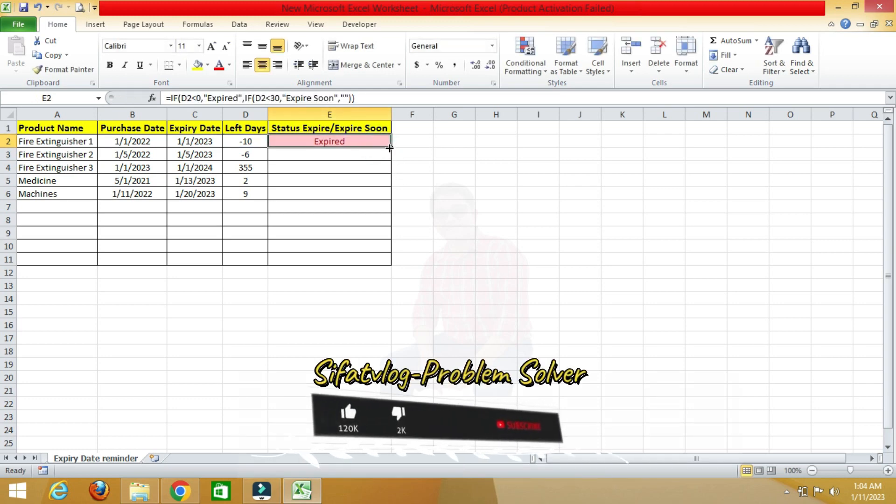
drag(391, 147, 391, 195)
- Inspect the filled status formulas, Left Days value and expiry date cells for the listed items
click(365, 184)
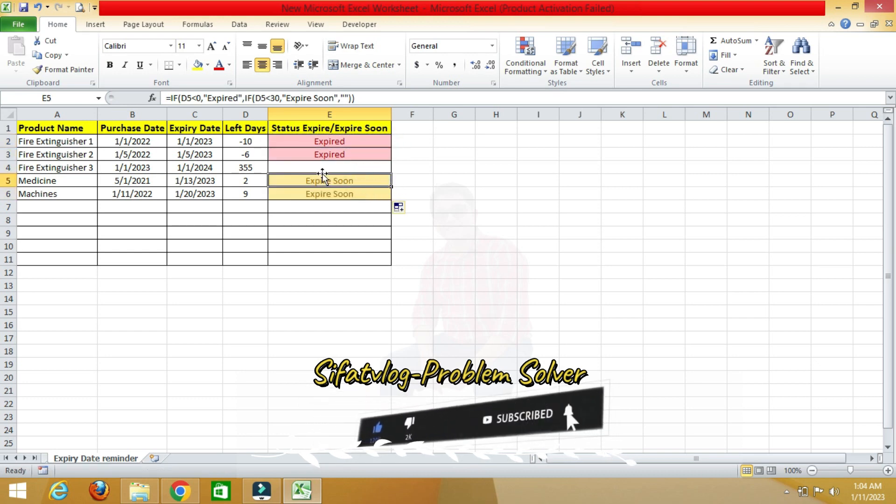
click(248, 167)
click(304, 167)
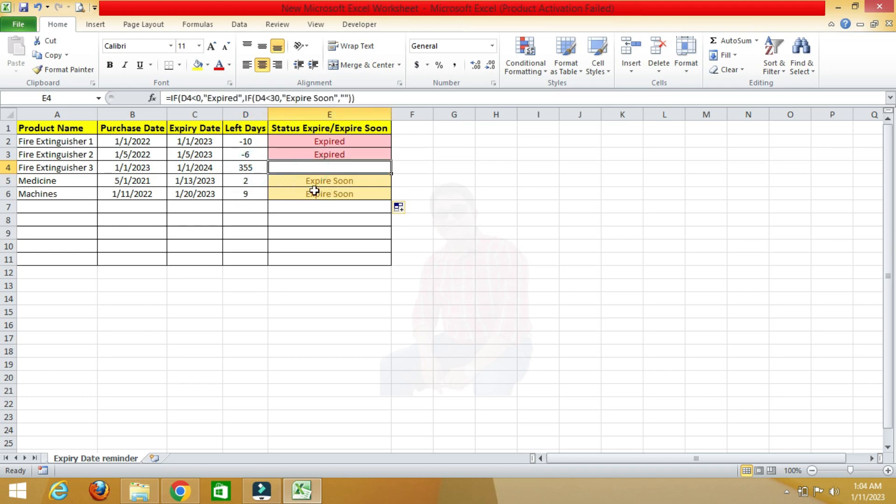
click(188, 186)
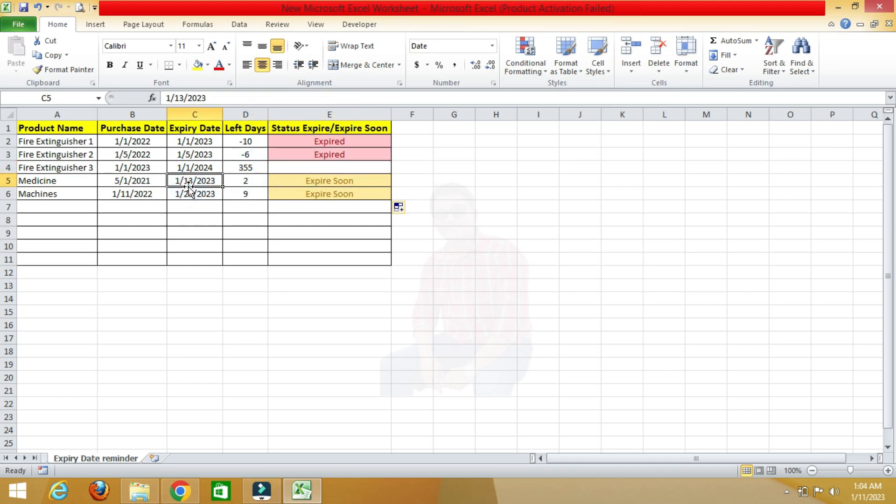